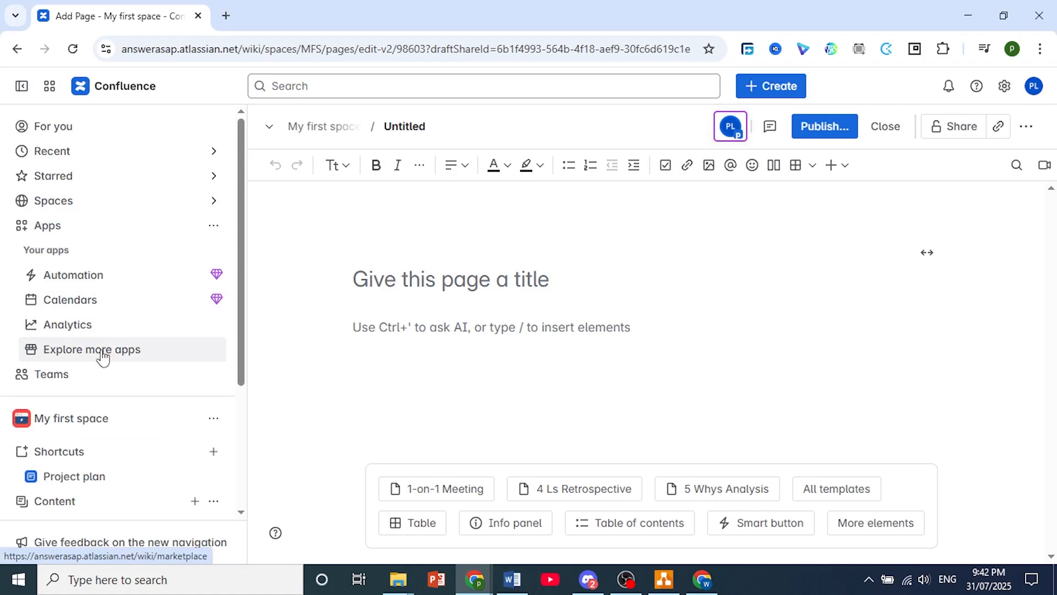
# Step: Browse the Confluence marketplace apps and open the details of the draw.io Diagrams app
pyautogui.click(101, 352)
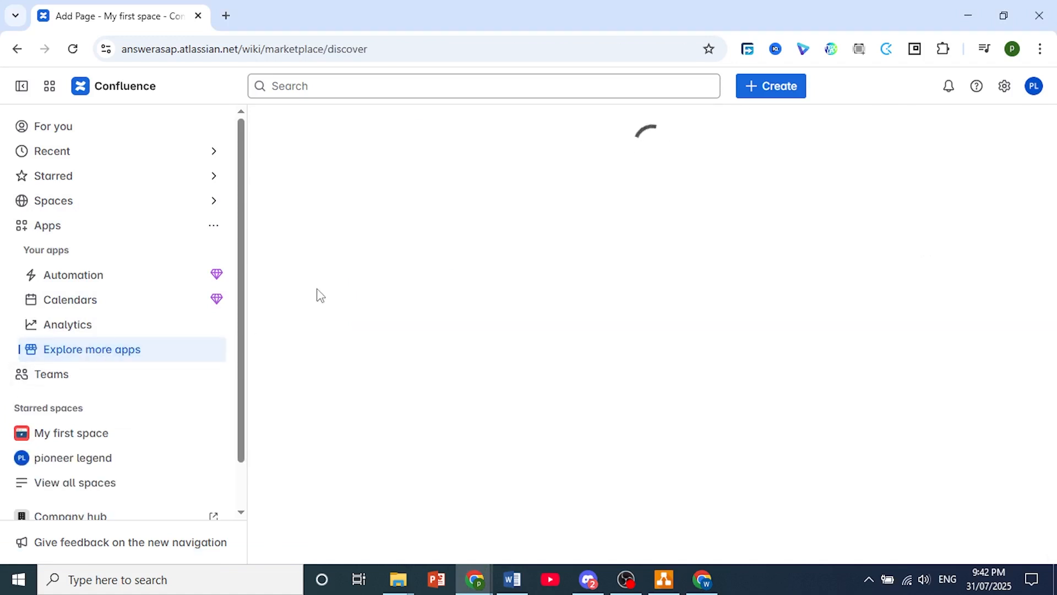
pyautogui.scroll(-1, 469, 355)
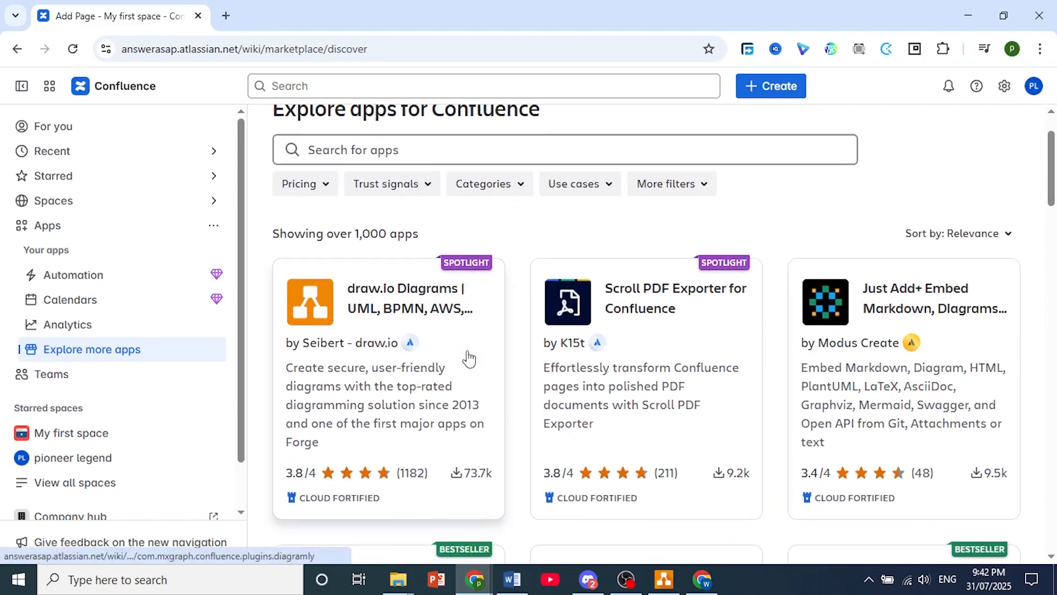
pyautogui.scroll(-2, 469, 359)
pyautogui.scroll(1, 514, 315)
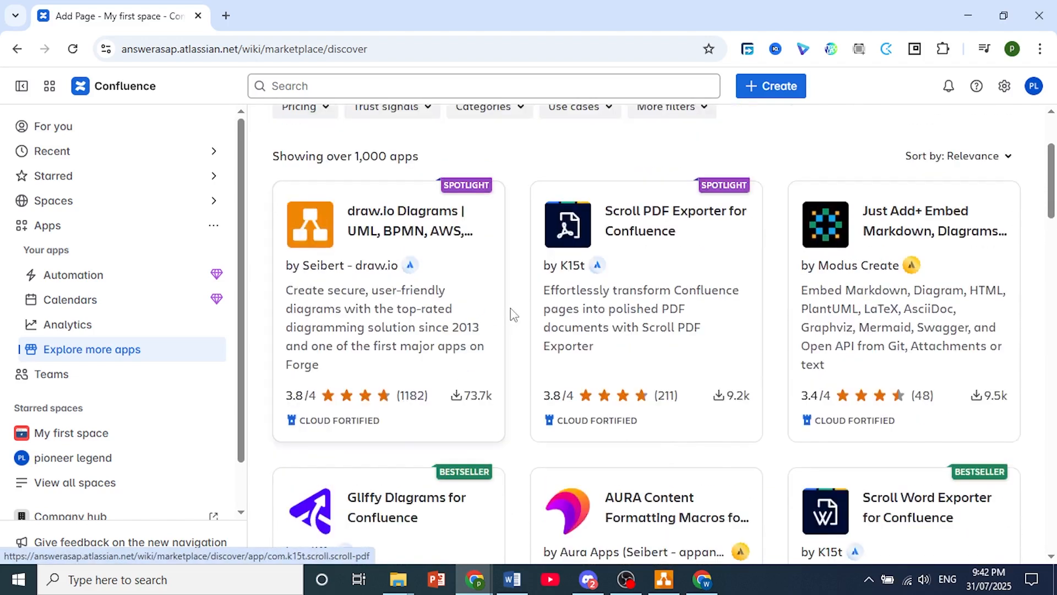
pyautogui.scroll(2, 368, 213)
pyautogui.scroll(-1, 367, 213)
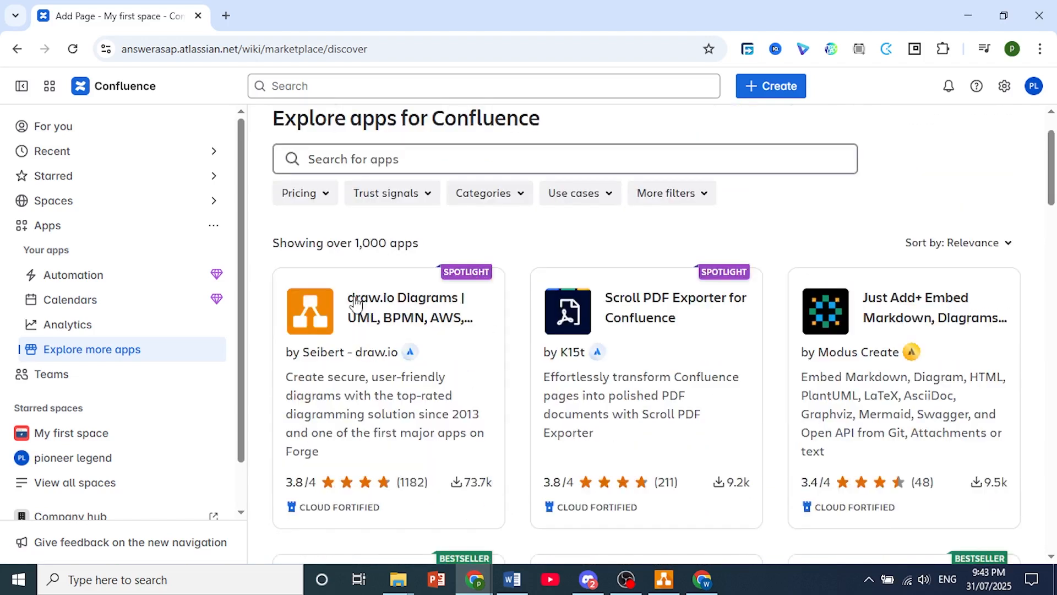
pyautogui.click(415, 404)
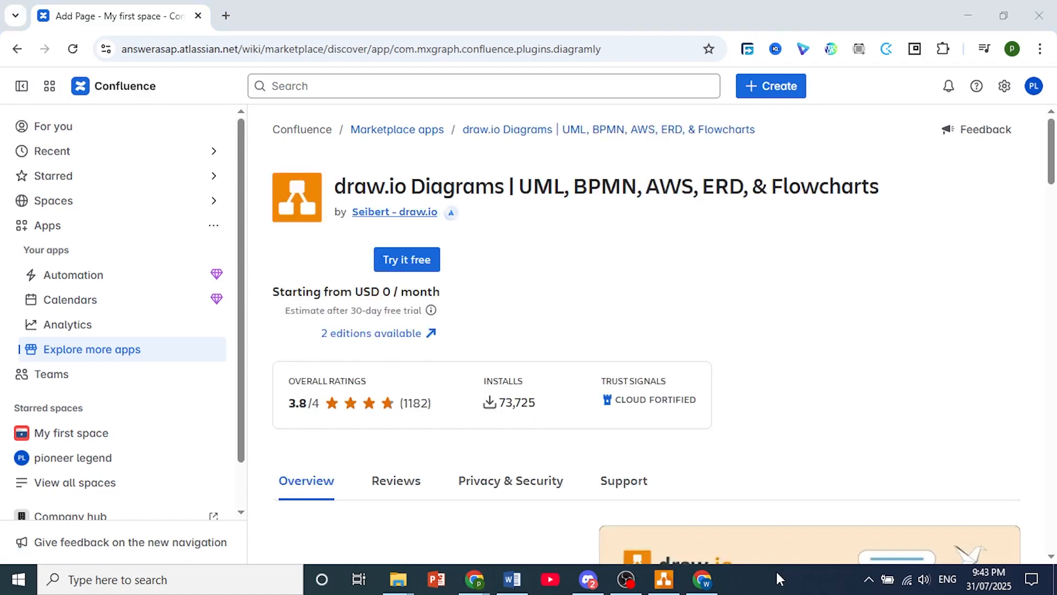
# Step: Begin a free trial of draw.io Diagrams with the Advanced edition and proceed to the review stage
pyautogui.click(429, 265)
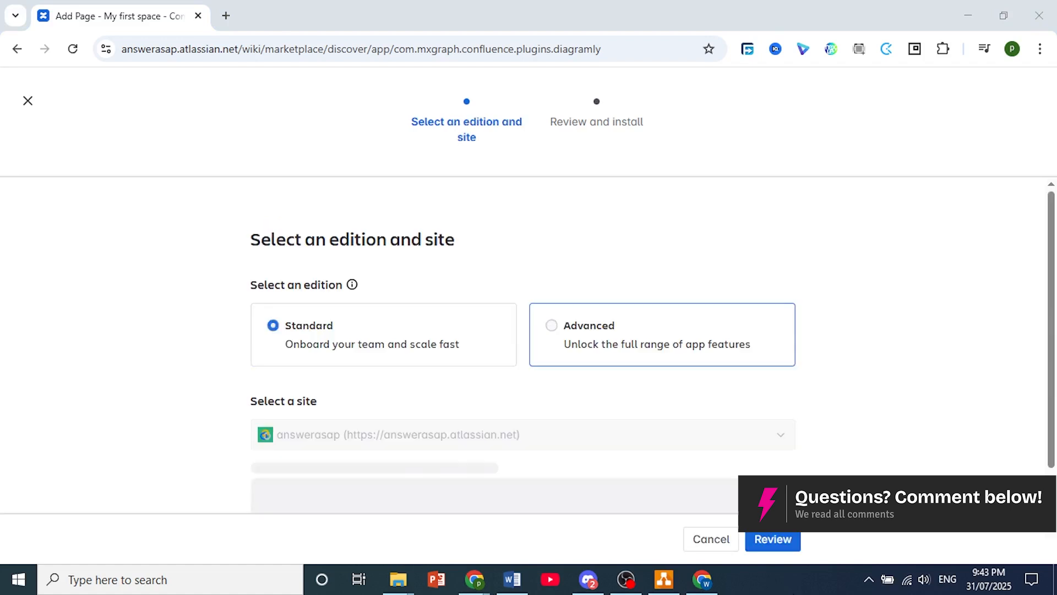
pyautogui.scroll(-1, 765, 314)
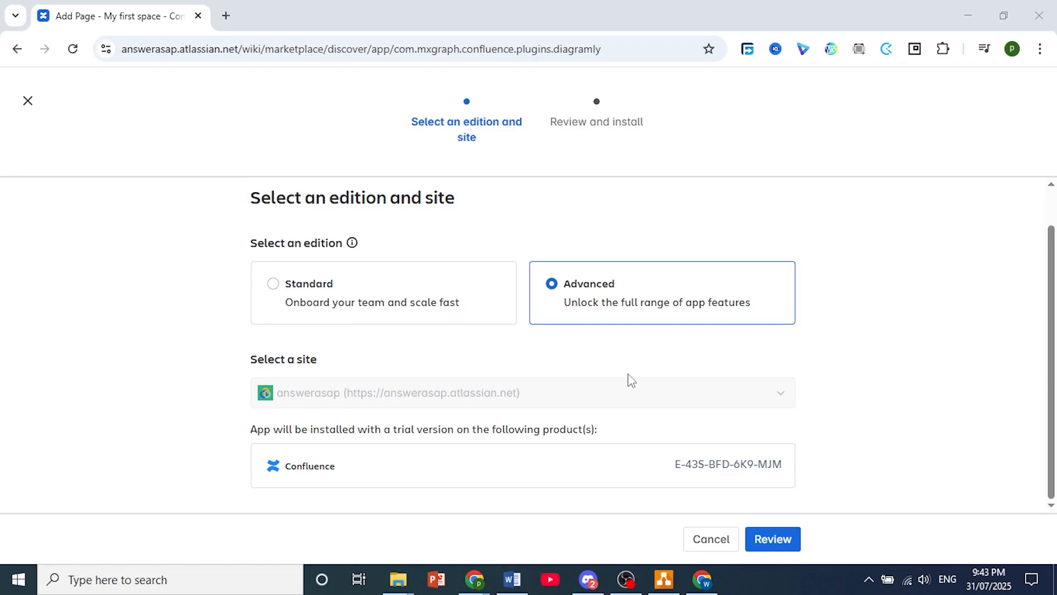
pyautogui.scroll(1, 771, 485)
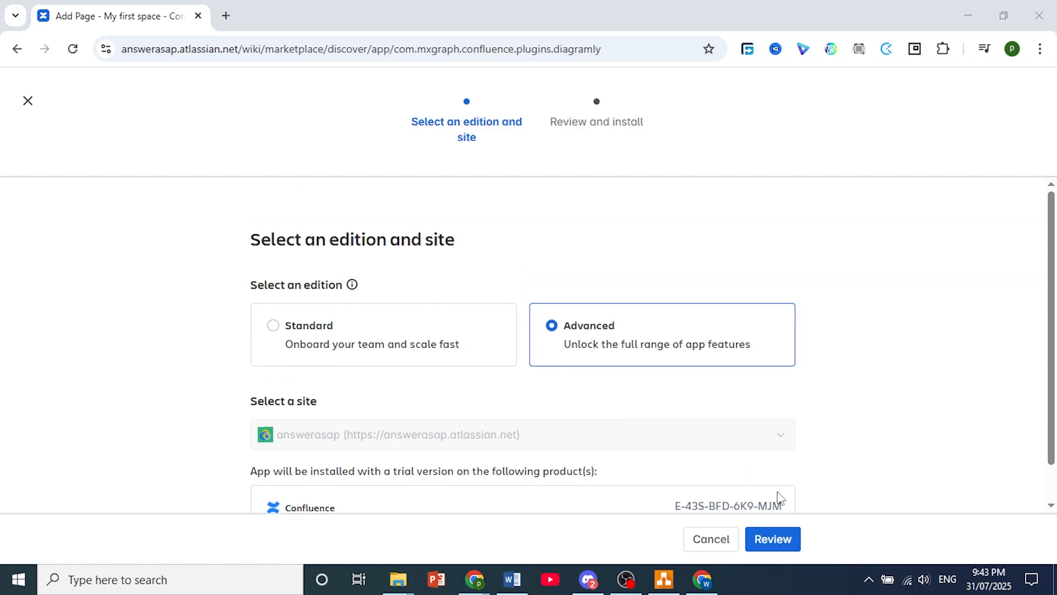
pyautogui.click(787, 540)
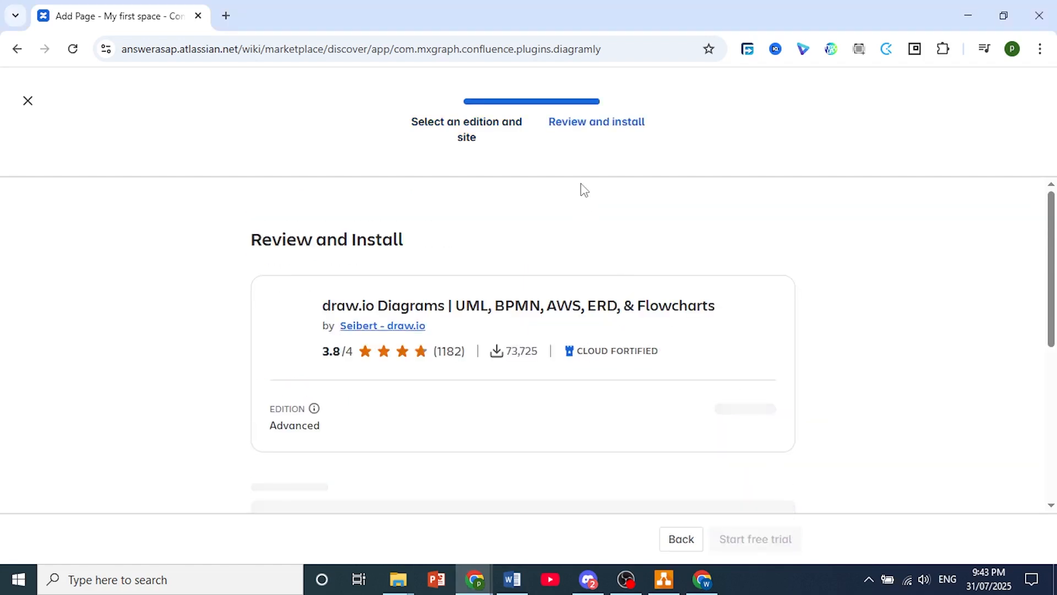
# Step: Review the draw.io Diagrams installation details and terms, and start the free trial
pyautogui.scroll(-4, 583, 196)
pyautogui.scroll(3, 502, 265)
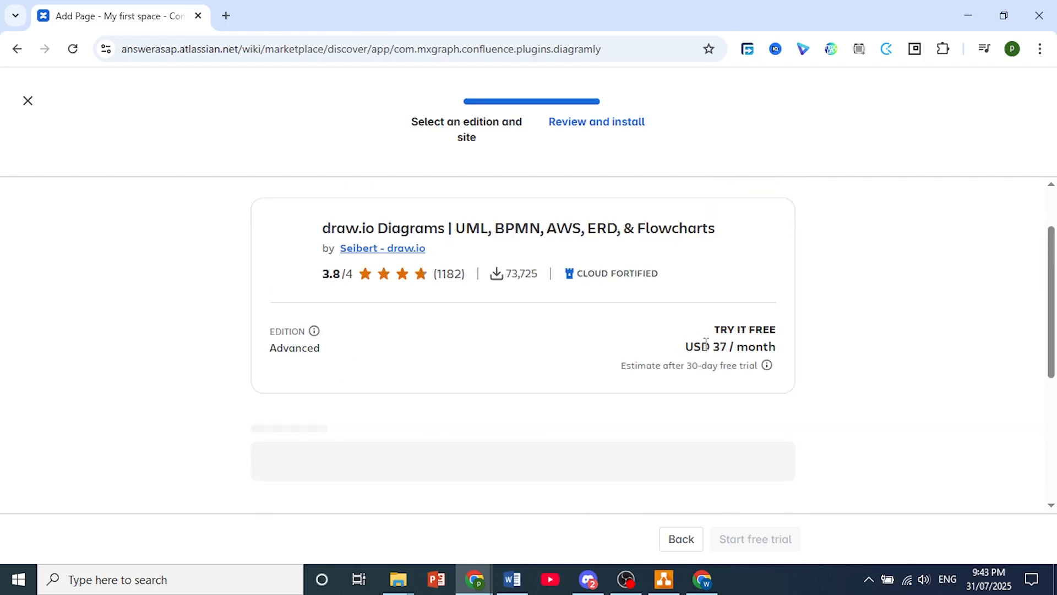
pyautogui.scroll(-5, 720, 350)
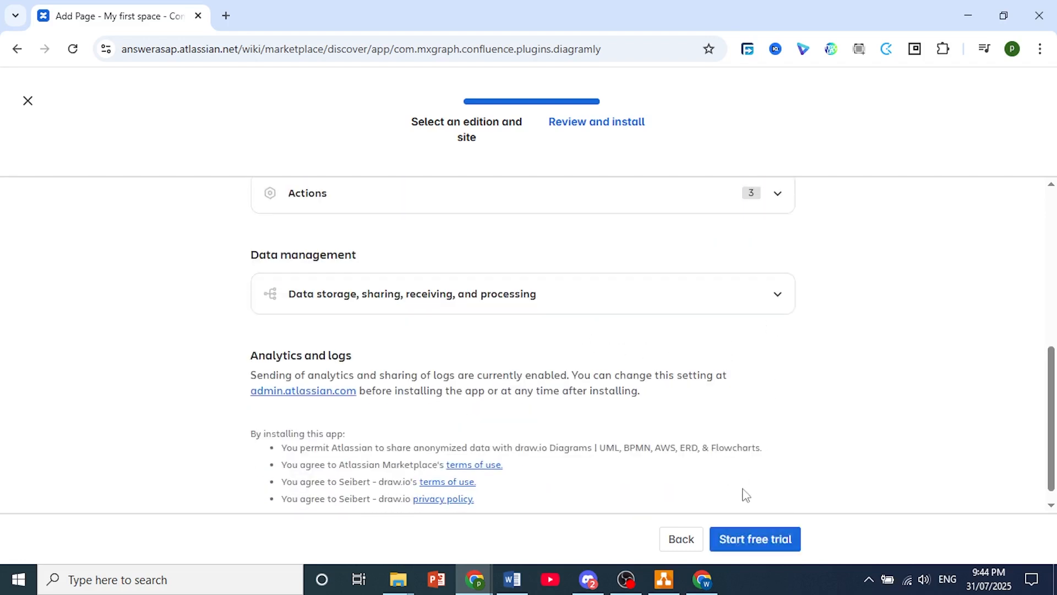
pyautogui.click(746, 542)
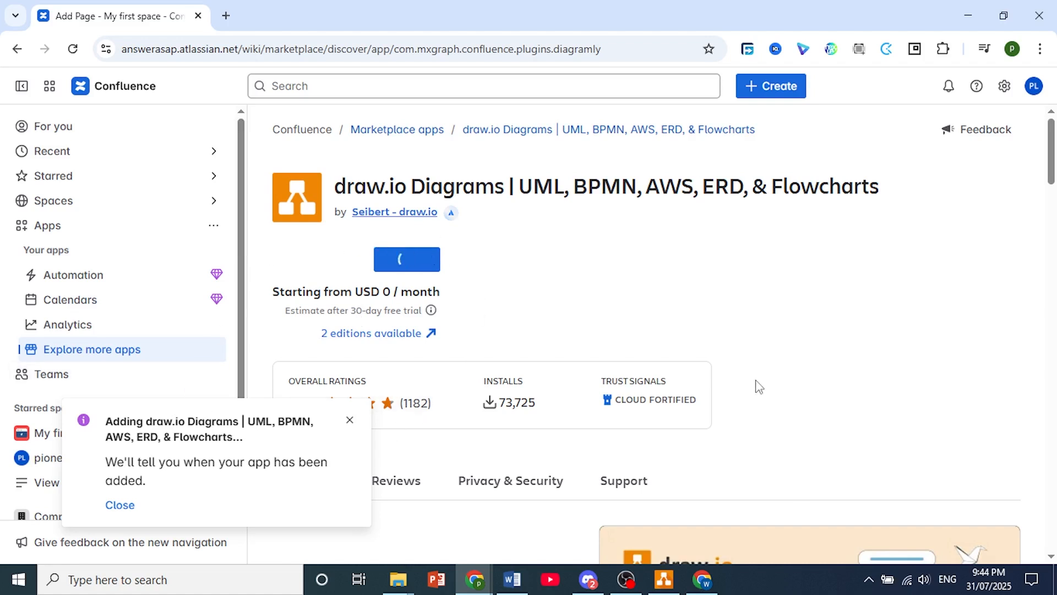
pyautogui.click(813, 587)
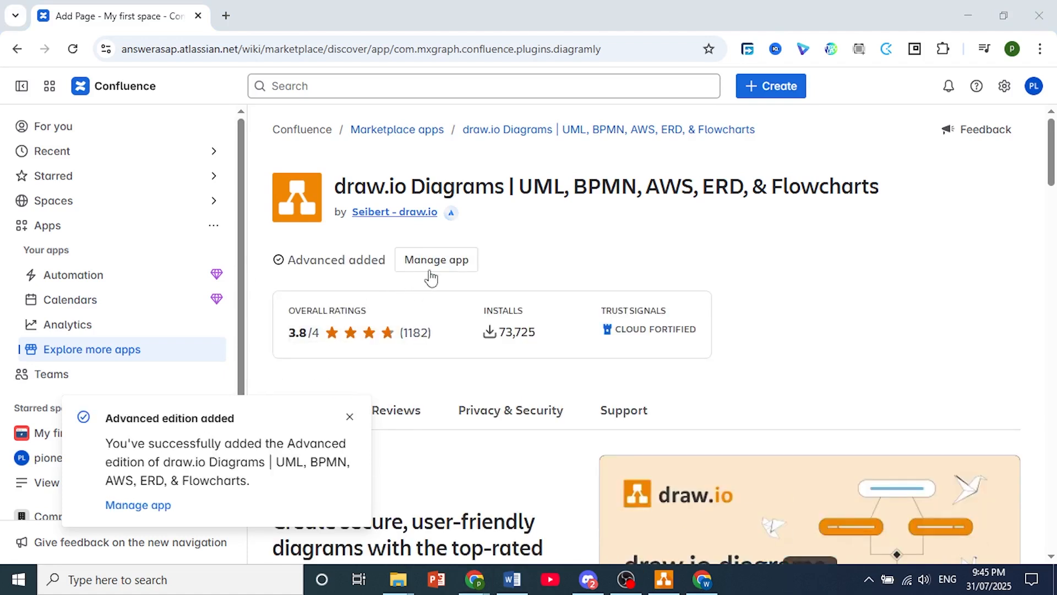
# Step: Create a new page and look up the insertable draw.io elements in its body with "/draw"
pyautogui.click(793, 93)
pyautogui.click(794, 91)
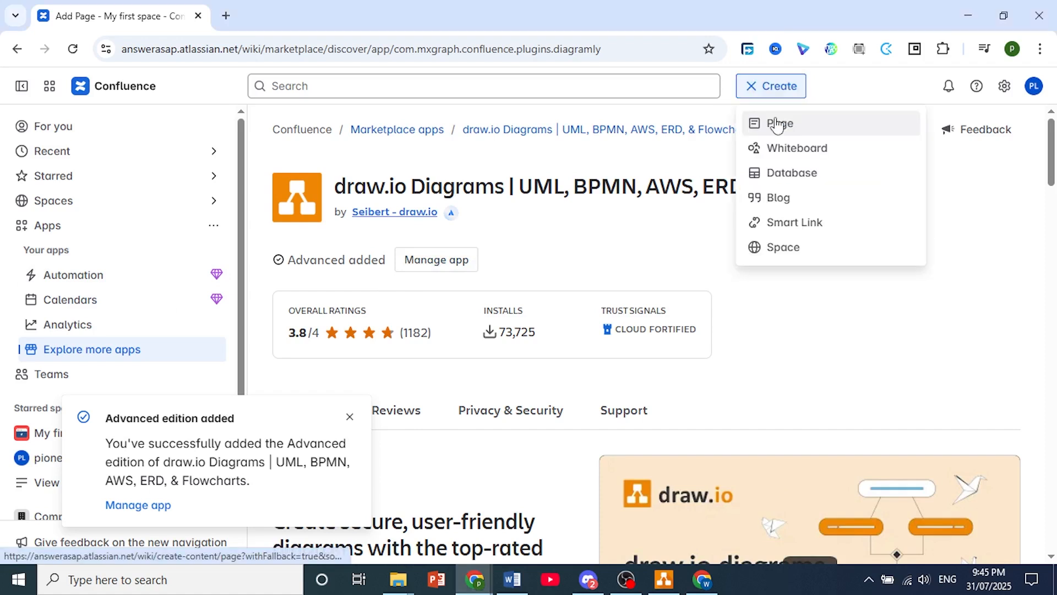
pyautogui.click(777, 124)
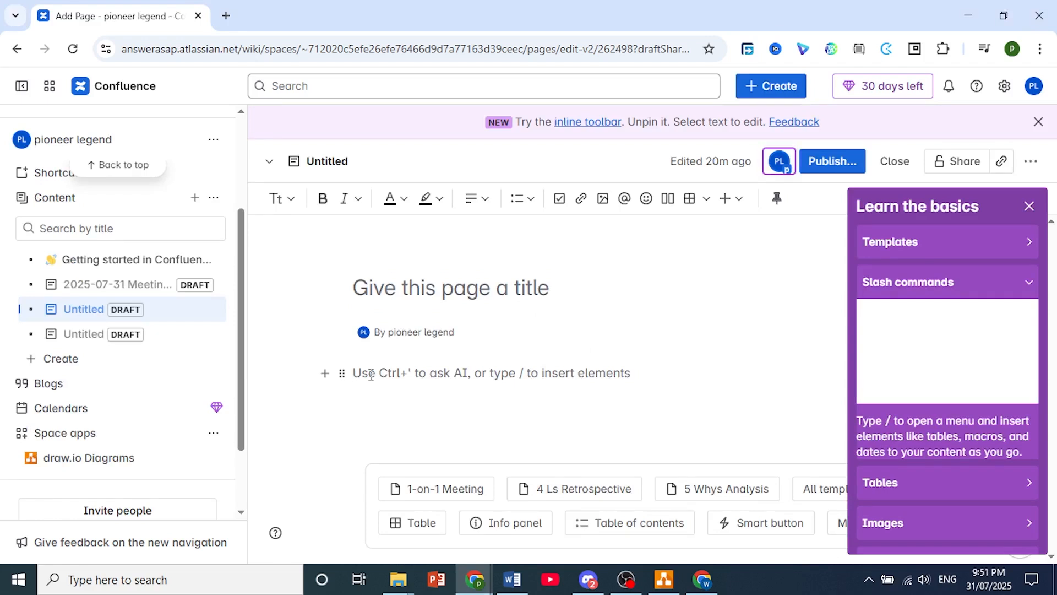
pyautogui.write('/d')
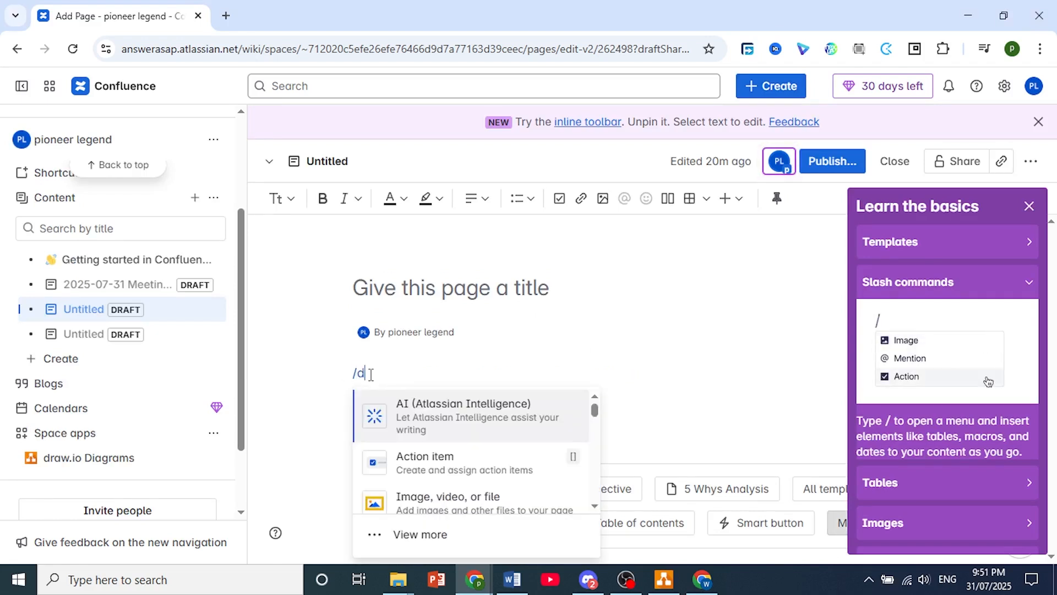
pyautogui.write('raw')
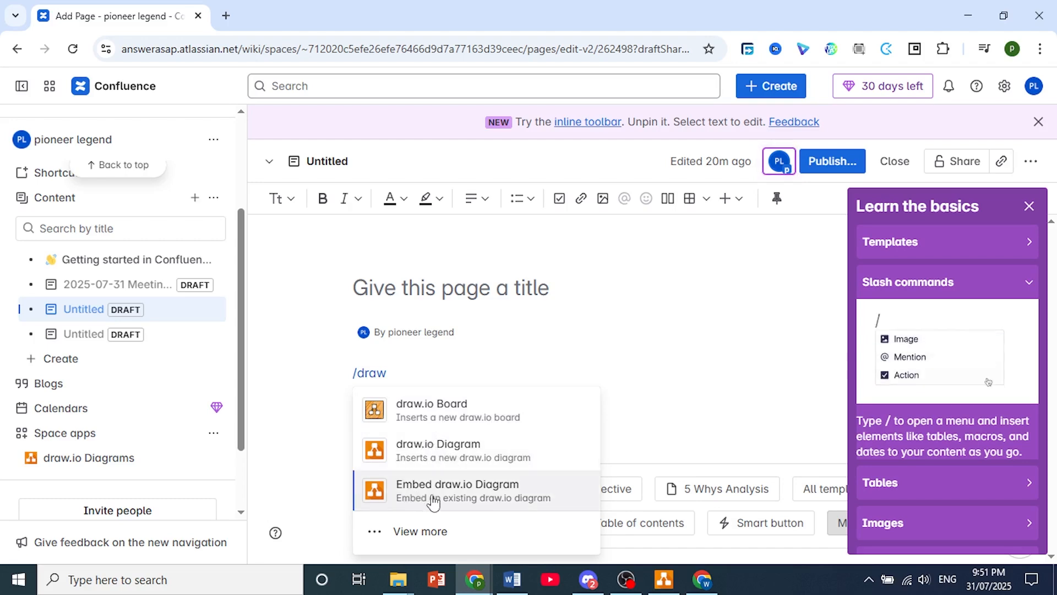
# Step: Examine the sources offered for embedding an existing draw.io diagram, including Google Drive, OneDrive, Upload, From URL and CSV Import, and close the dialog
pyautogui.click(465, 501)
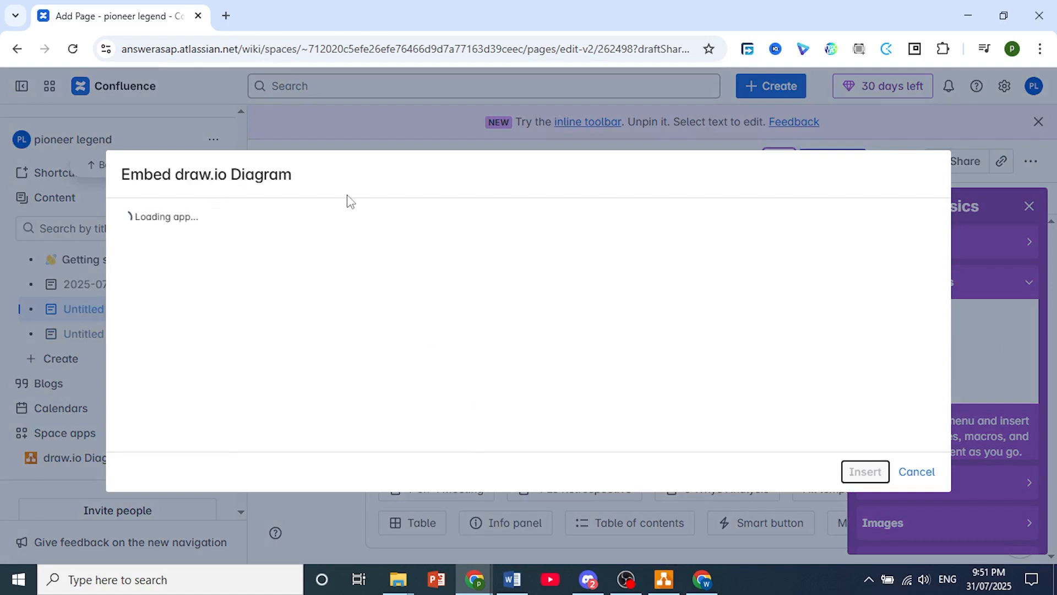
pyautogui.click(800, 589)
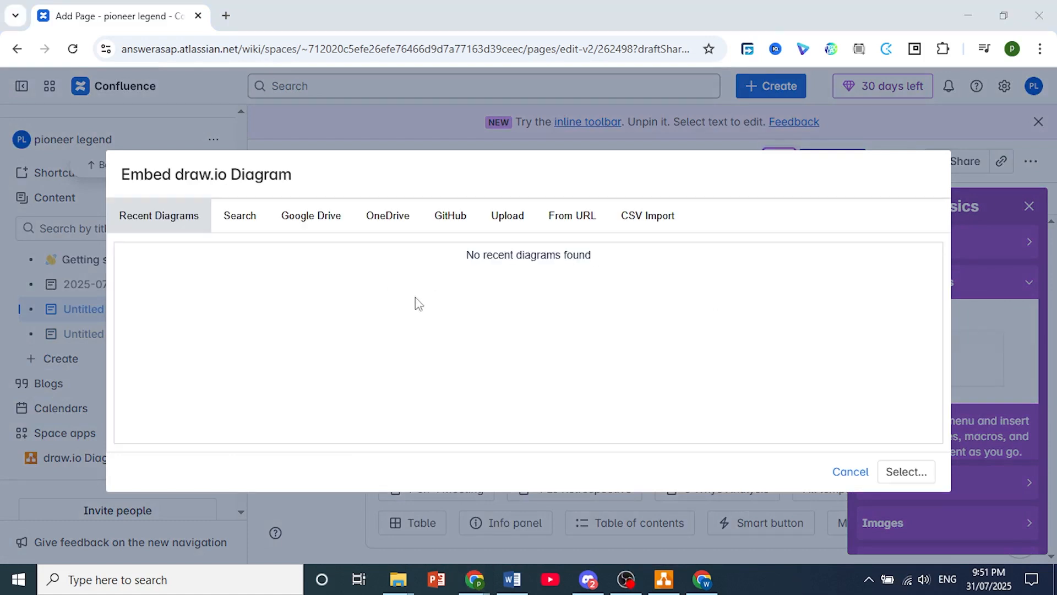
pyautogui.click(241, 224)
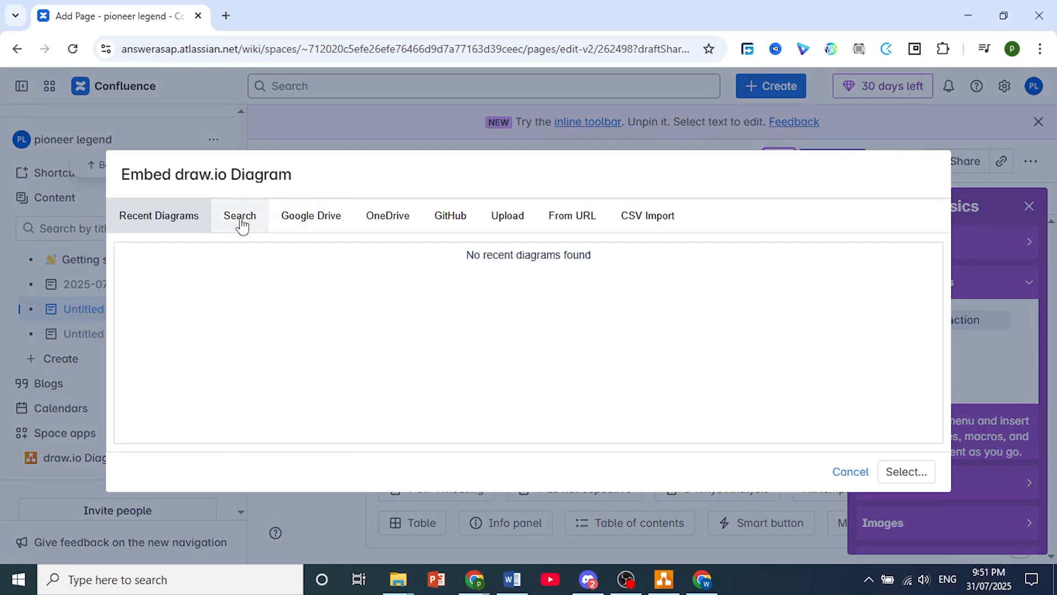
pyautogui.click(306, 222)
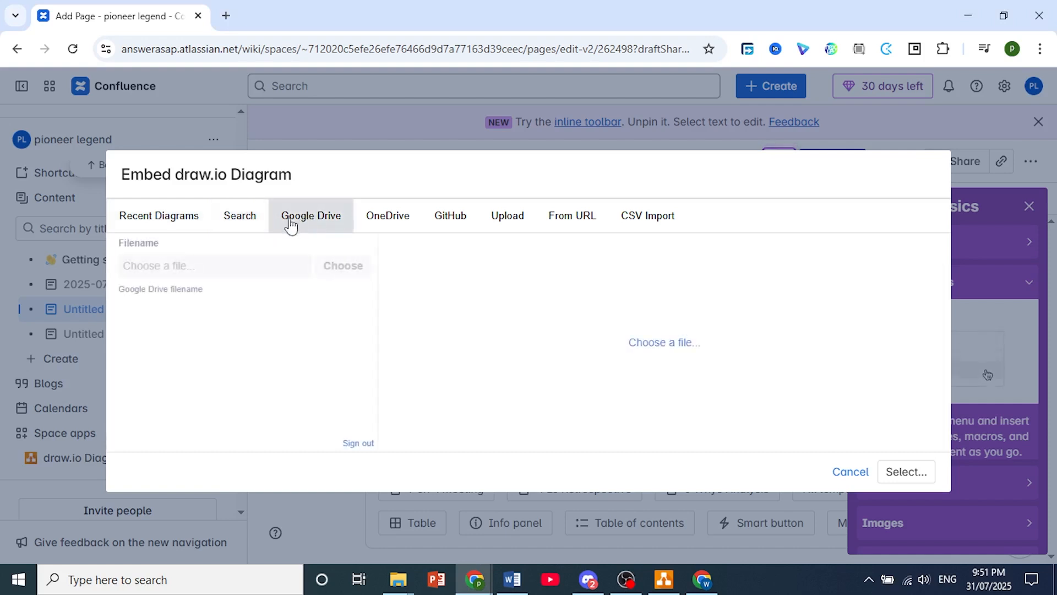
pyautogui.click(401, 230)
pyautogui.click(456, 226)
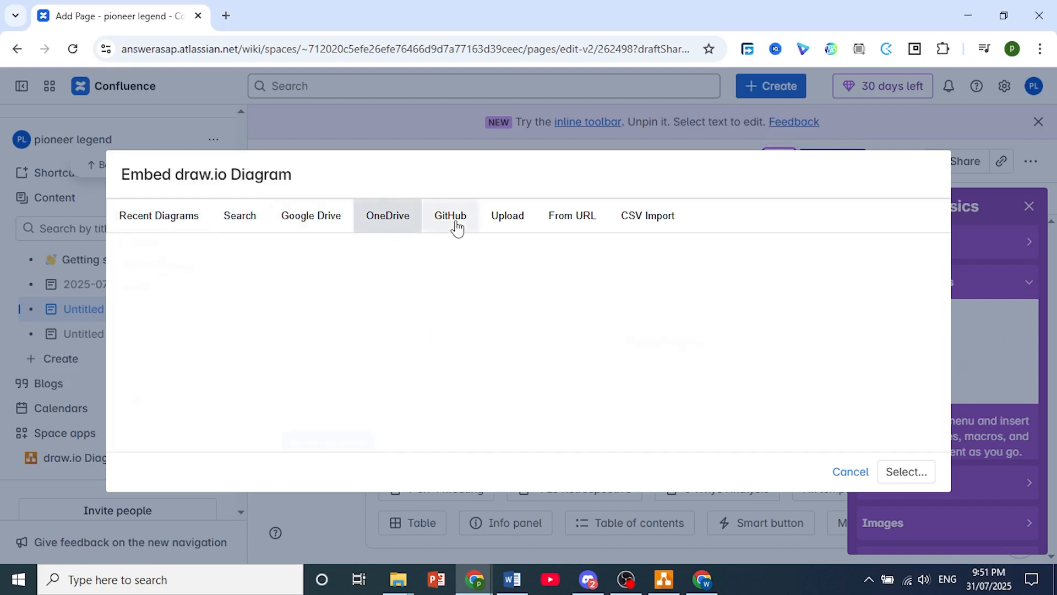
pyautogui.click(492, 226)
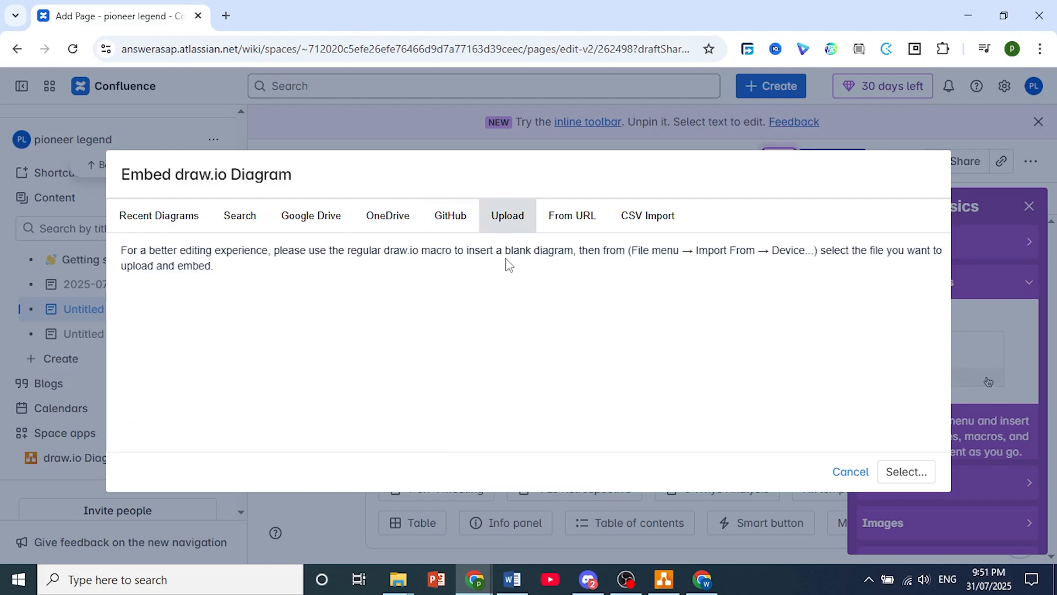
pyautogui.click(574, 227)
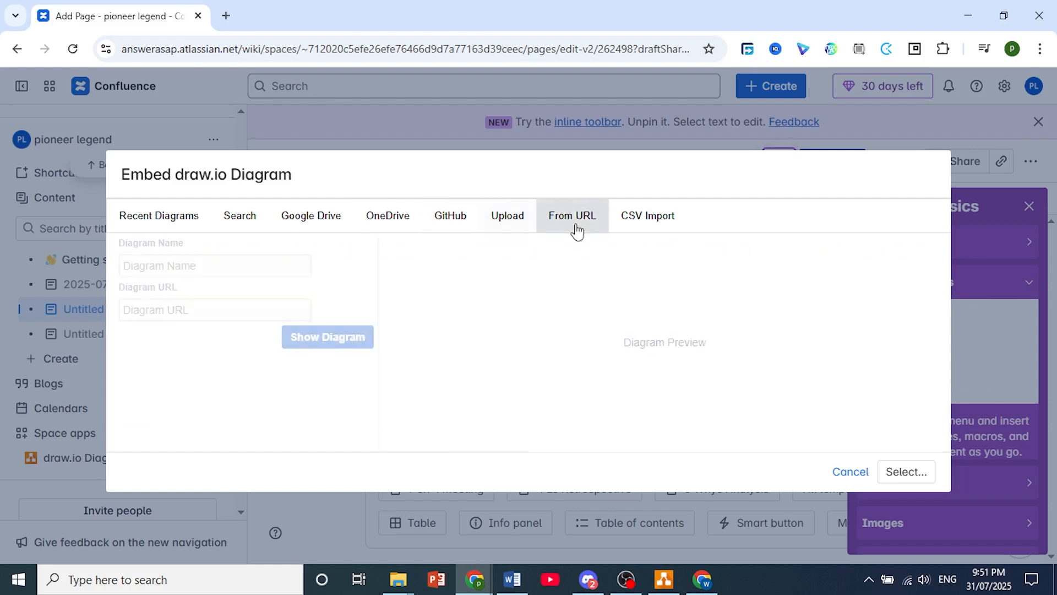
pyautogui.click(657, 226)
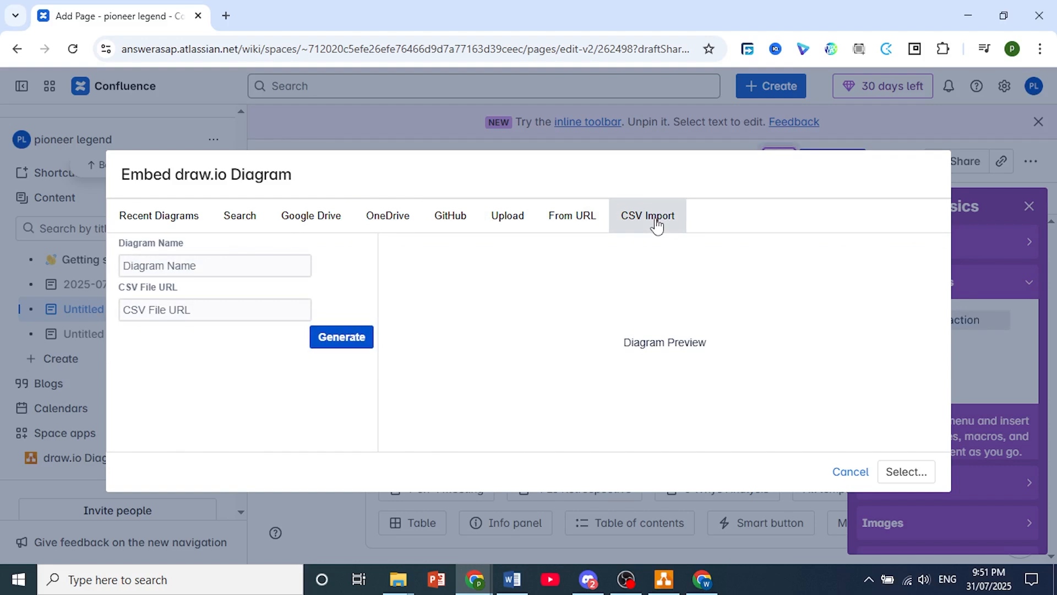
pyautogui.click(824, 585)
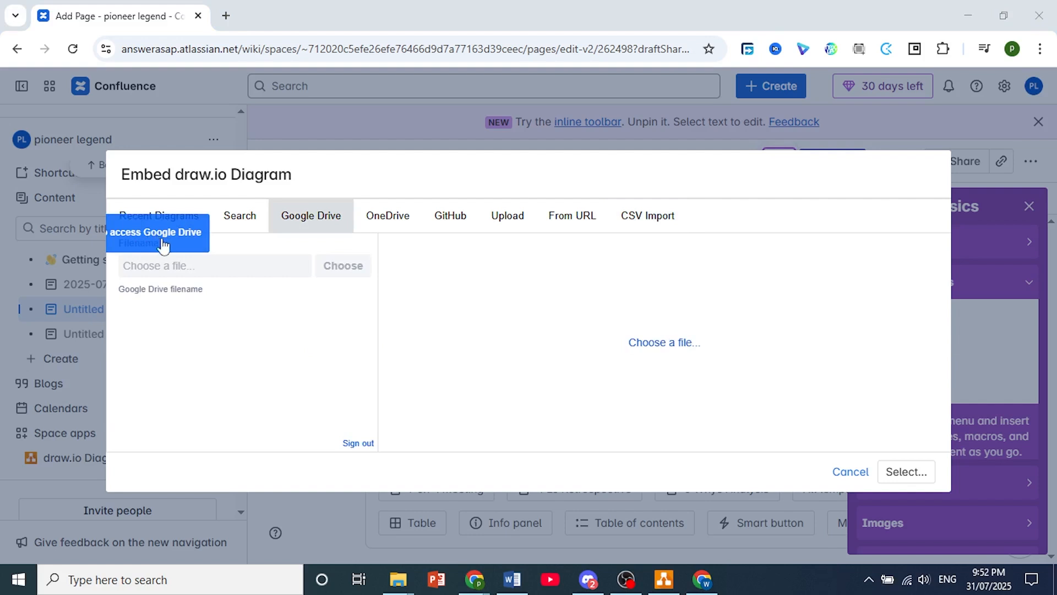
pyautogui.click(160, 216)
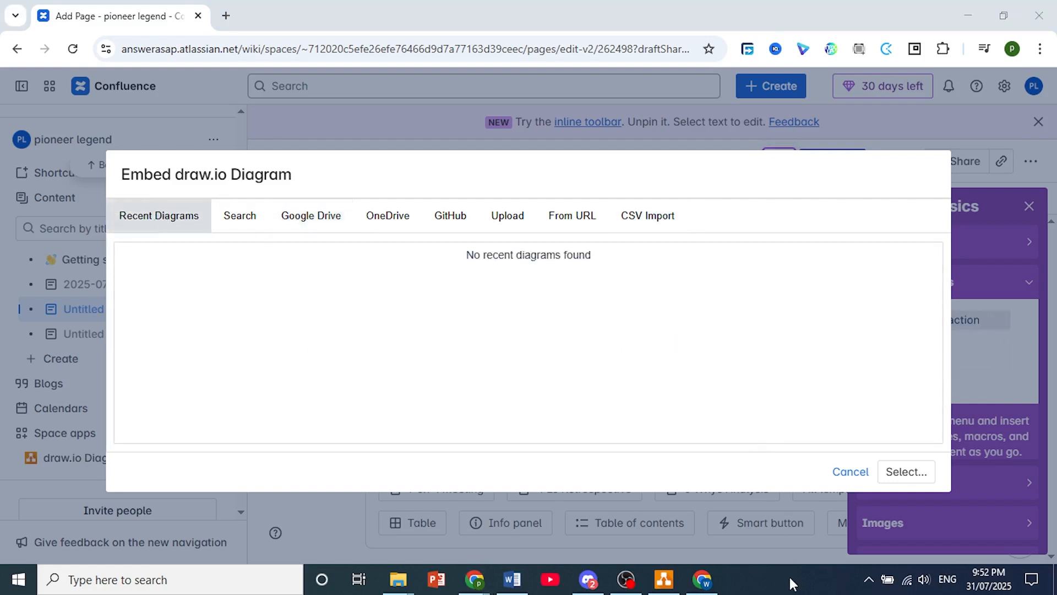
pyautogui.press('Escape')
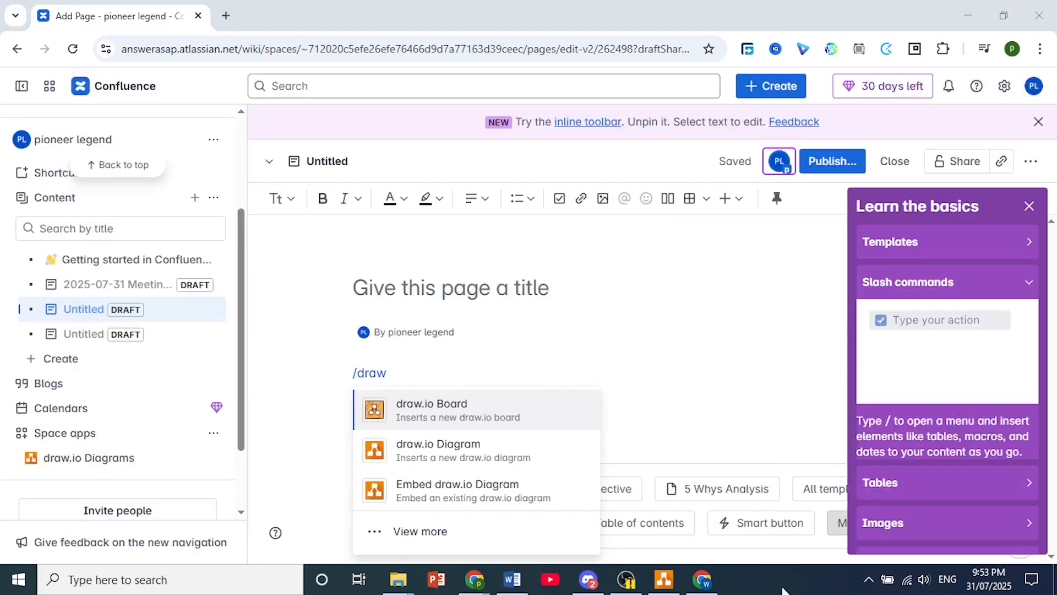
# Step: Insert a new draw.io Diagram based on the Network template that connects users, security, internet and business icons
pyautogui.click(480, 462)
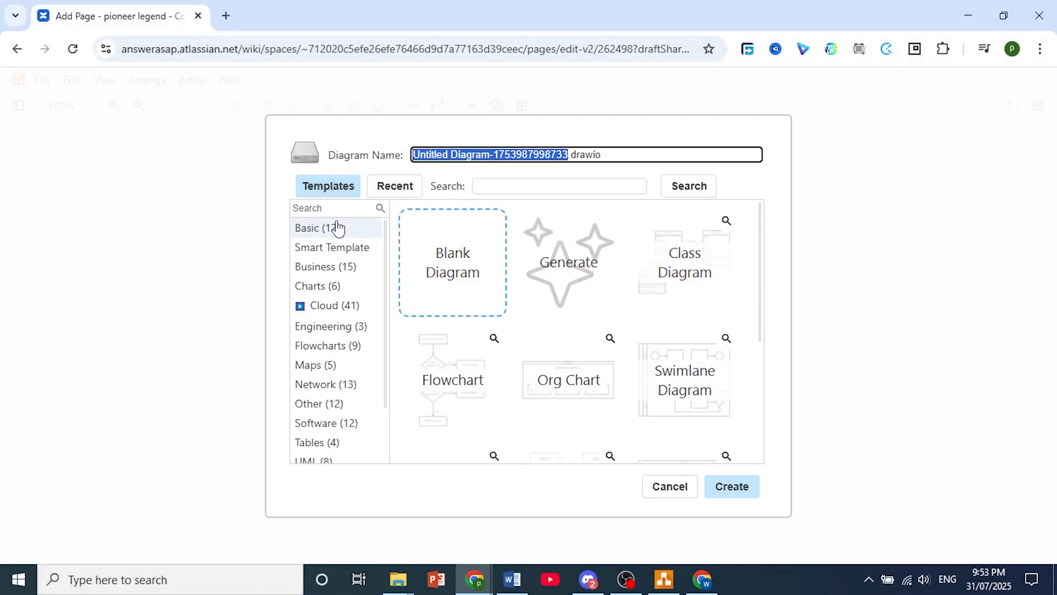
pyautogui.scroll(-1, 337, 380)
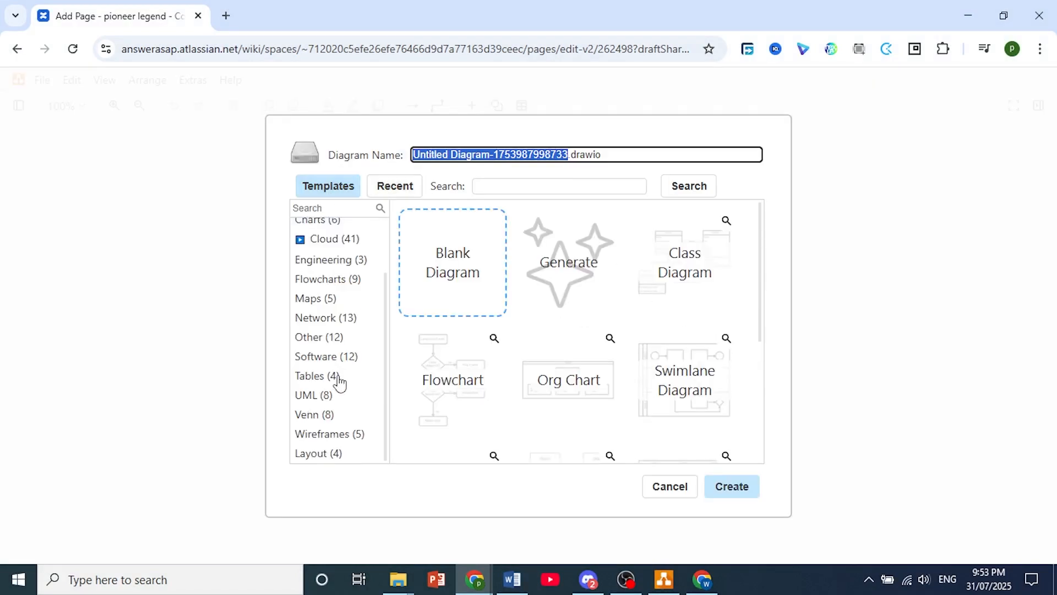
pyautogui.click(342, 319)
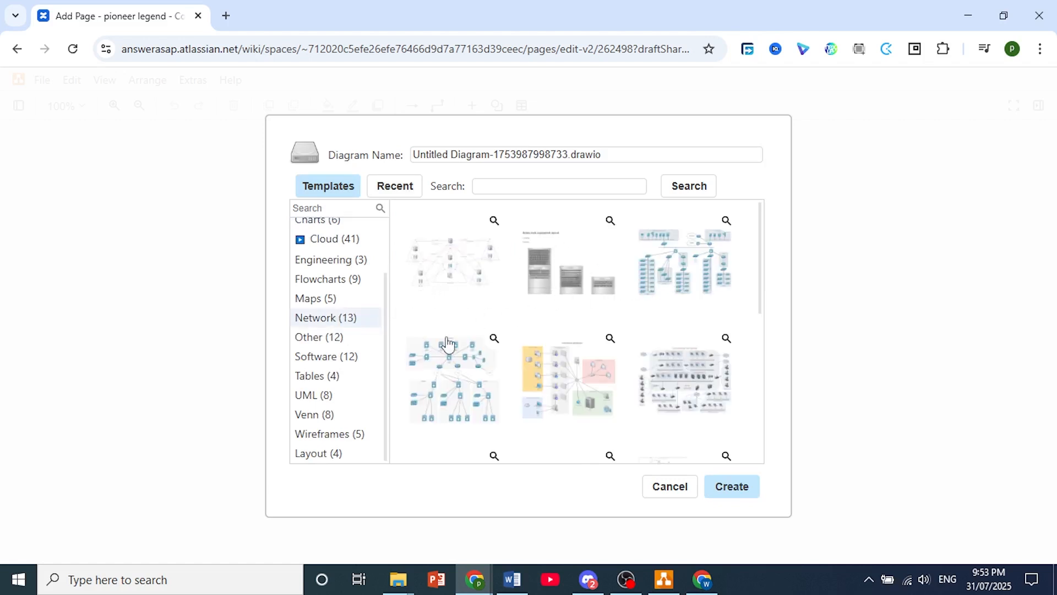
pyautogui.scroll(-2, 551, 364)
pyautogui.scroll(-1, 682, 408)
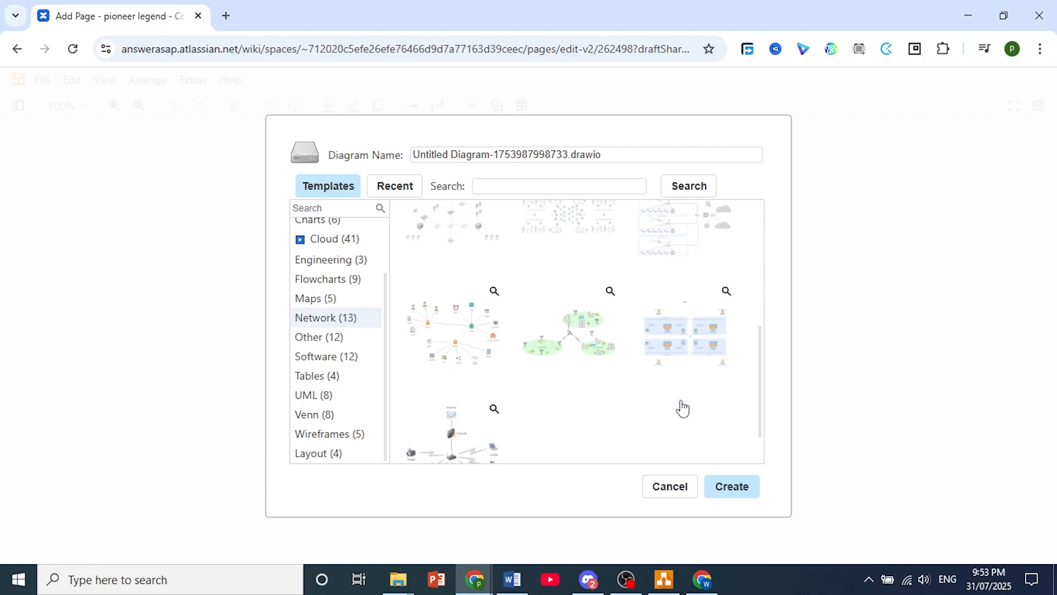
pyautogui.scroll(-1, 683, 407)
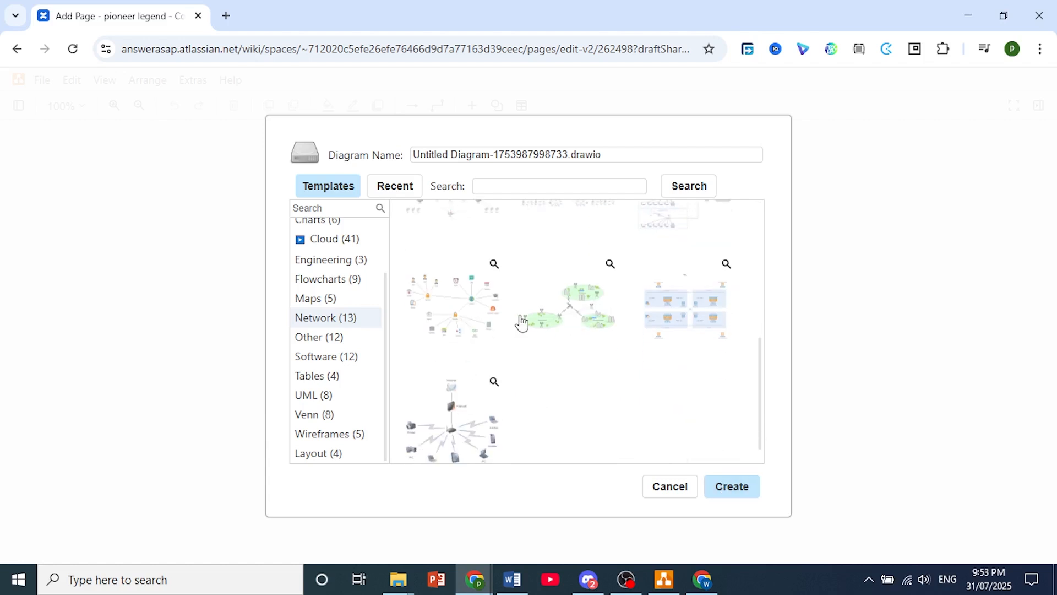
pyautogui.click(504, 326)
pyautogui.click(743, 496)
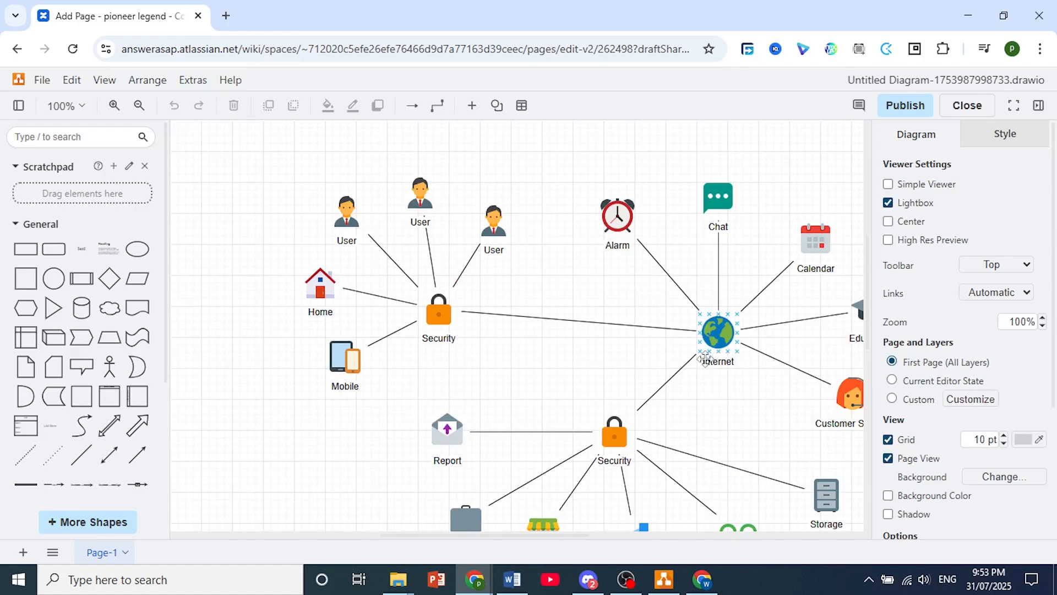
# Step: Move the Internet globe beneath the Alarm icon, above the lower Security lock, and publish the diagram to the page
pyautogui.moveTo(710, 357); pyautogui.dragTo(564, 361)
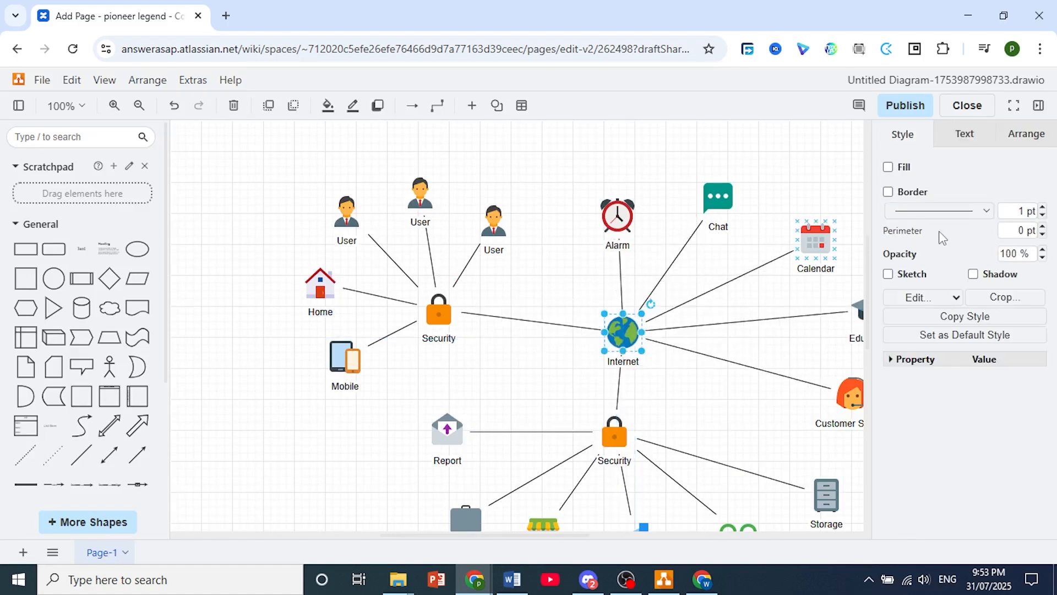
pyautogui.click(906, 107)
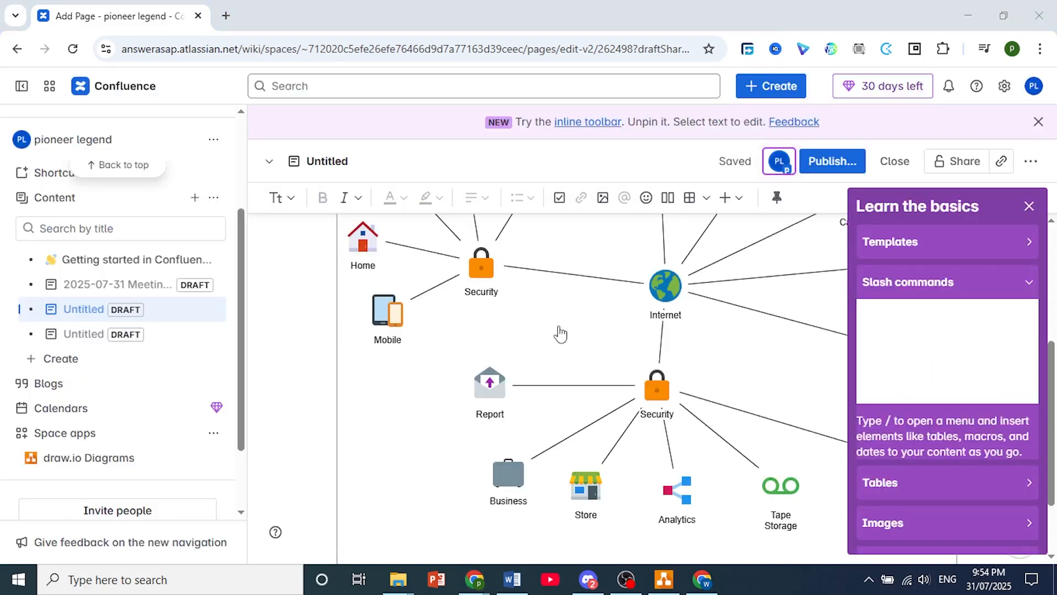
# Step: Dismiss the Learn the basics guide and view the inserted network diagram from its upper part
pyautogui.click(1029, 206)
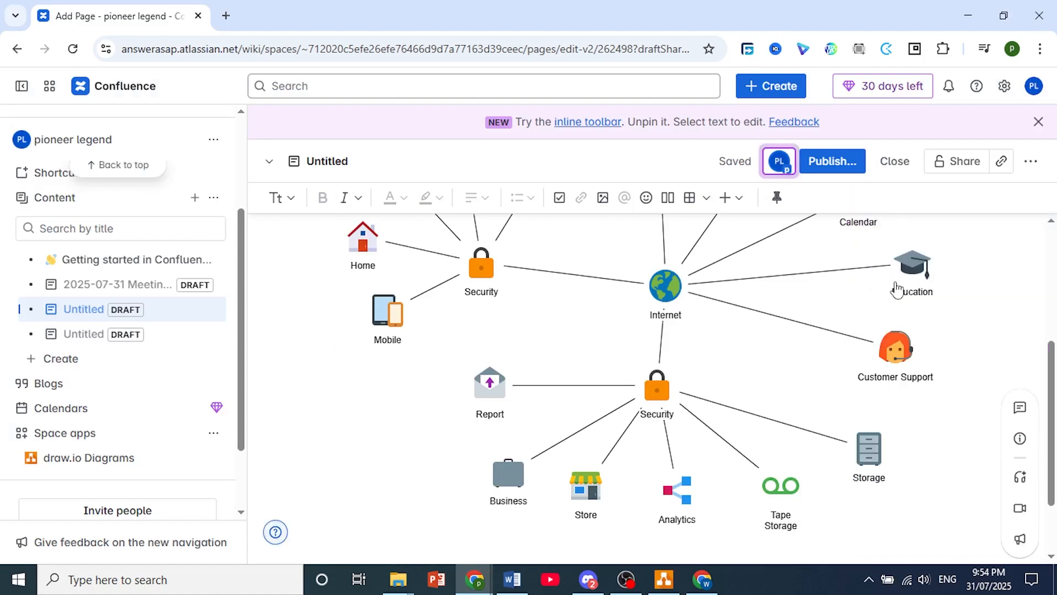
pyautogui.scroll(2, 846, 302)
pyautogui.scroll(1, 845, 302)
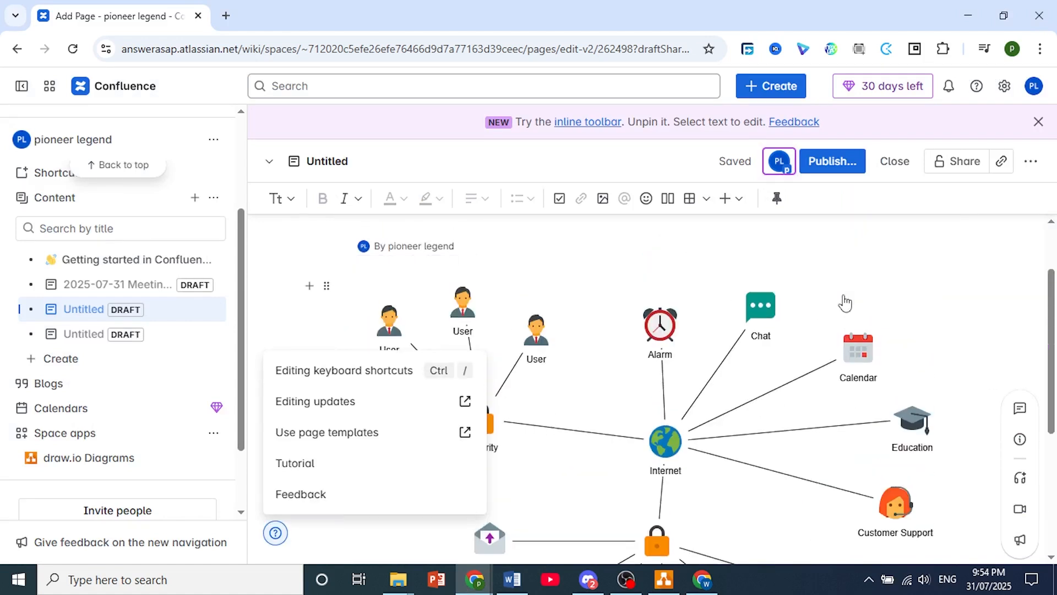